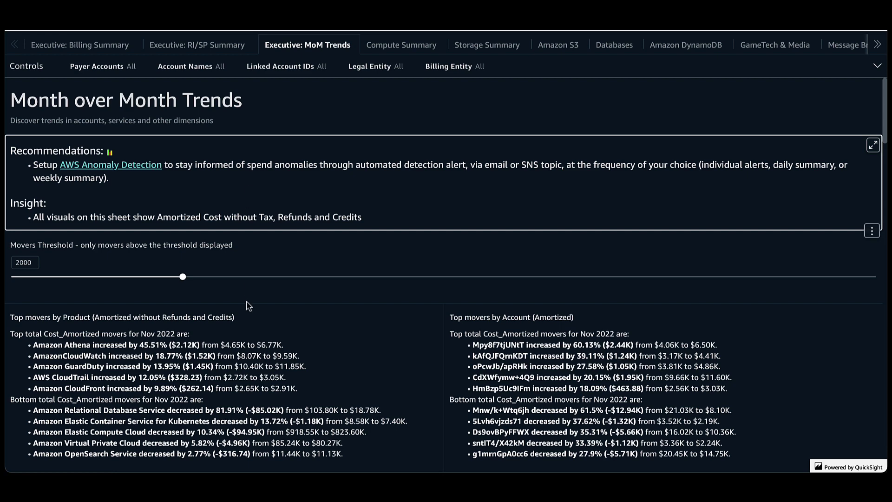
Lower the Movers Threshold slider to 1000 so services like AWS Config appear in the movers.
scroll(251, 310, "down", 1)
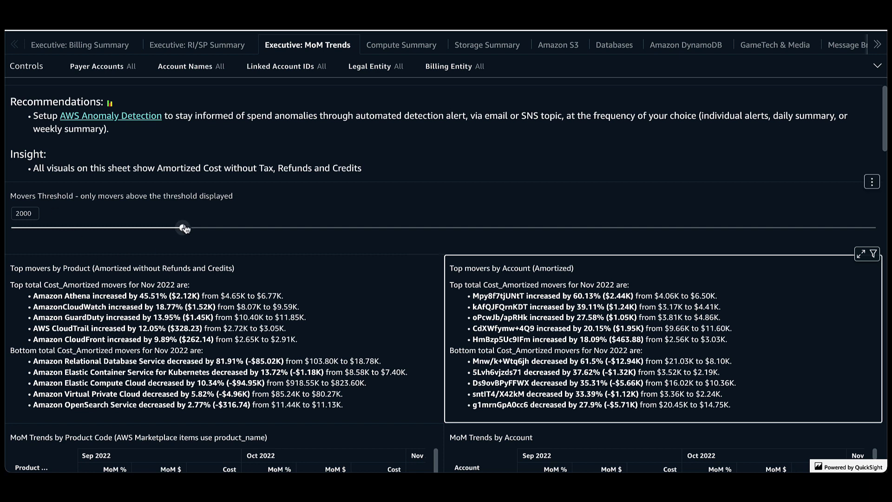
left_click_drag(182, 228, 98, 231)
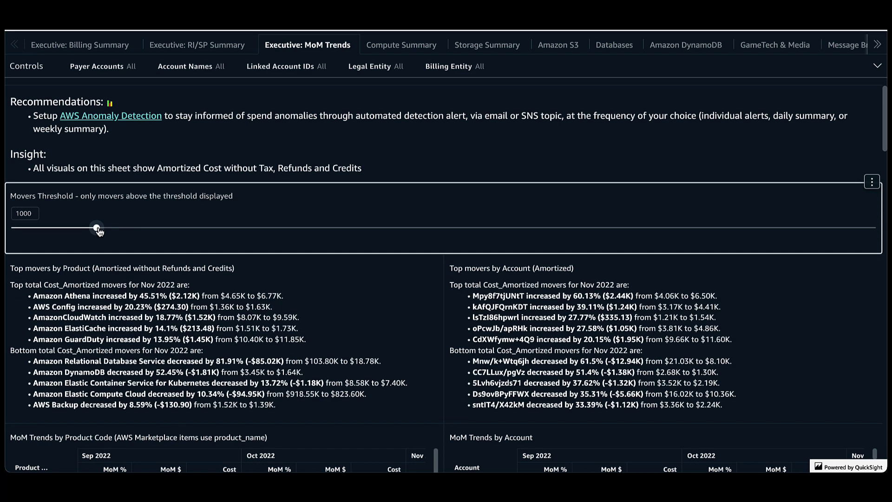
Sort the MoM Trends by Product Code table by Nov 2022 Cost, highest first.
scroll(346, 205, "down", 2)
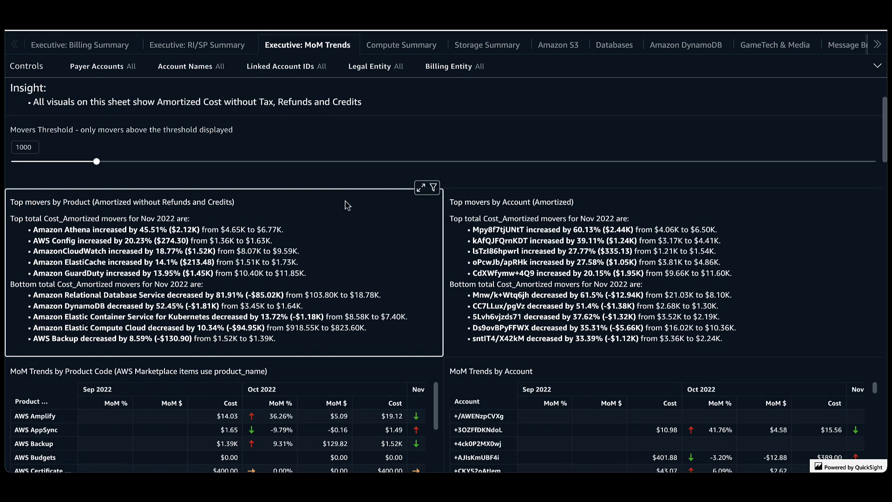
scroll(375, 182, "down", 5)
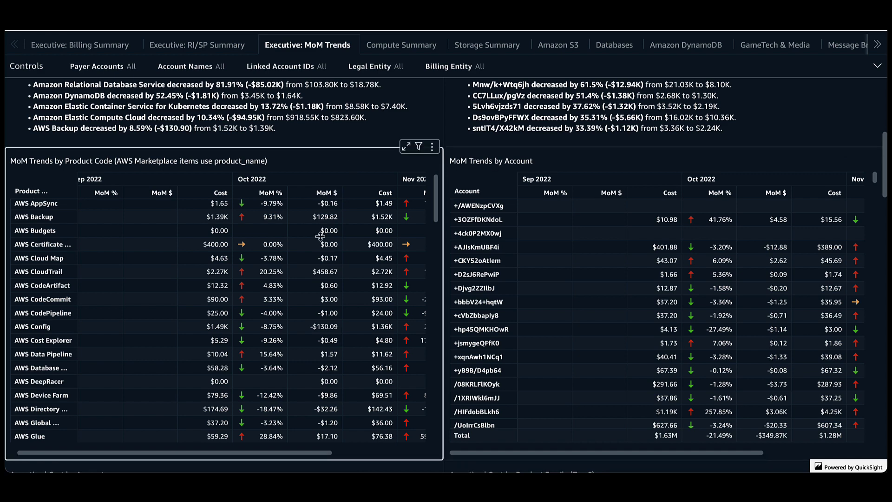
scroll(320, 236, "right", 5)
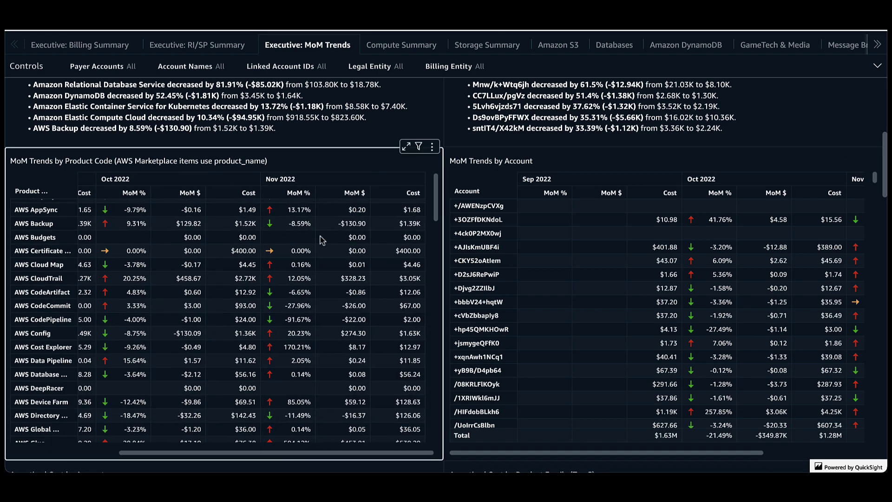
left_click(413, 194)
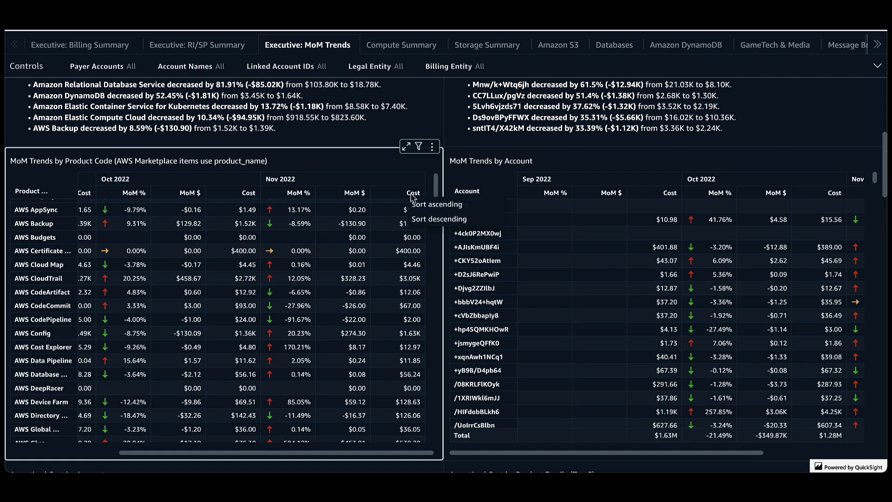
left_click(420, 219)
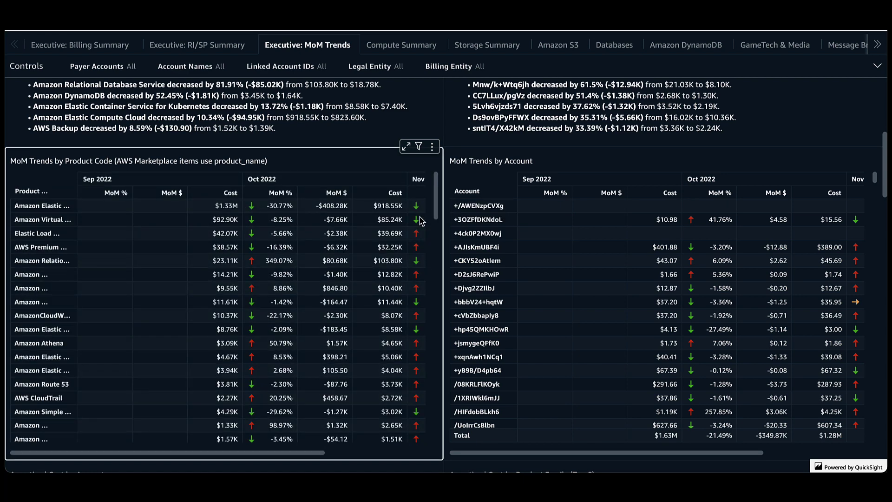
Re-sort it by Nov 2022 MoM %, then by Nov 2022 MoM $ descending, led by Amazon Athena.
scroll(344, 210, "right", 5)
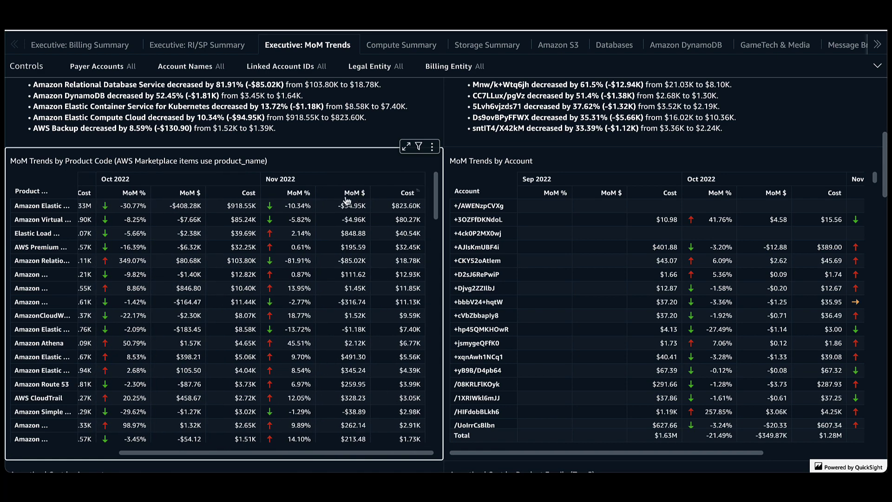
left_click(300, 193)
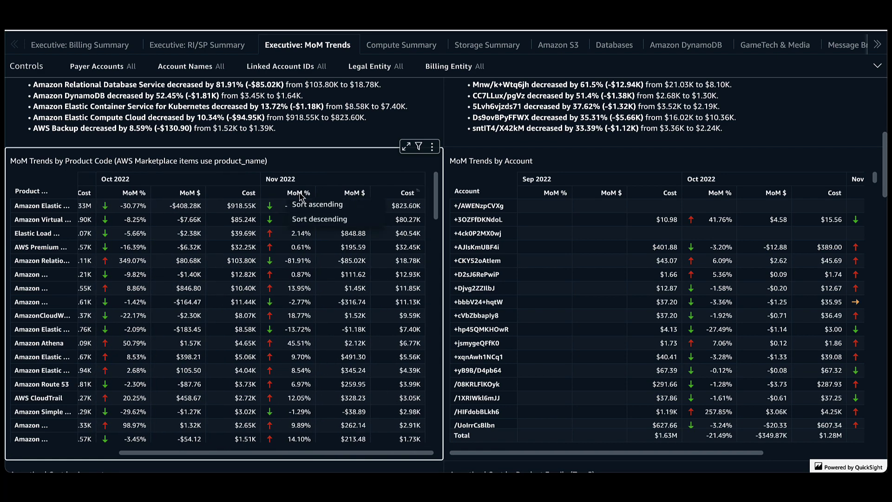
left_click(303, 219)
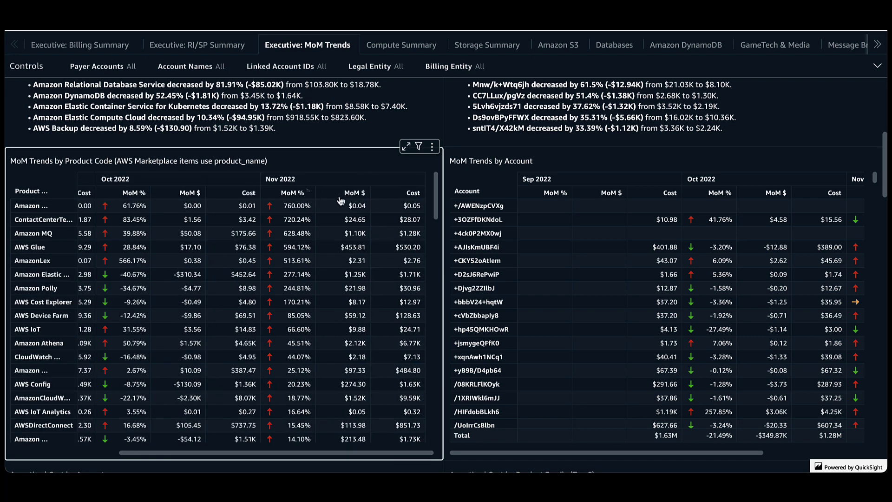
left_click(358, 195)
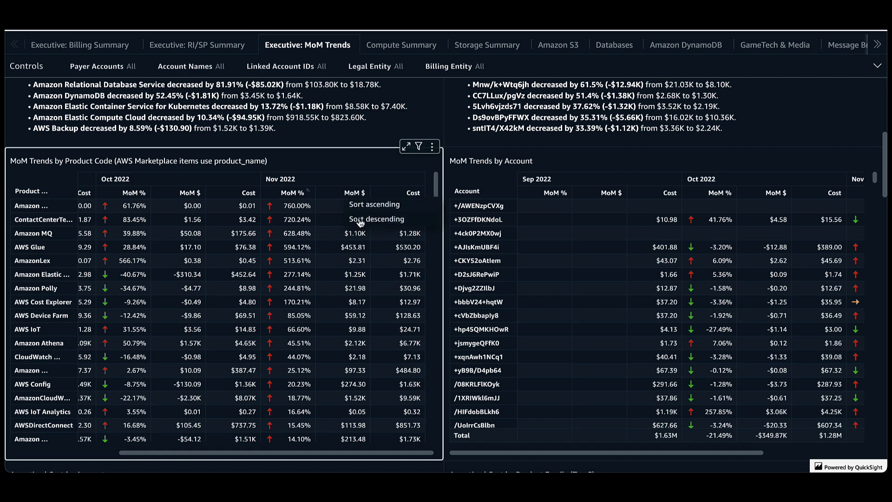
left_click(360, 220)
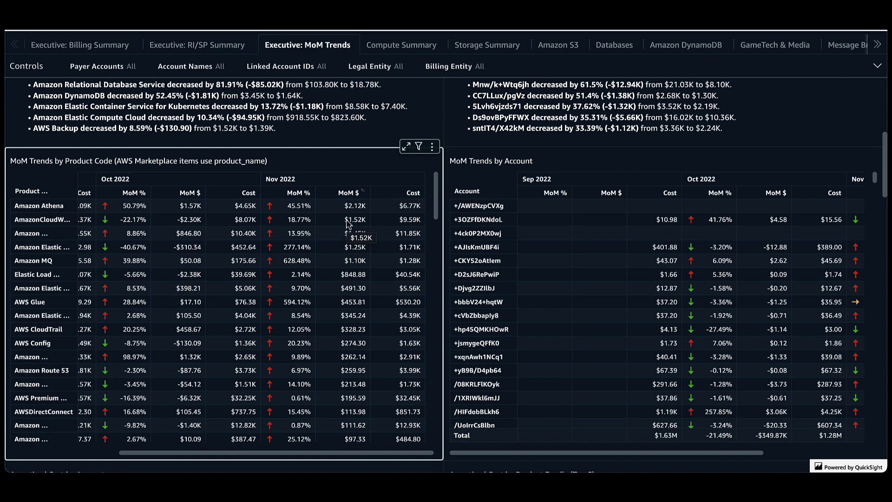
Sort the MoM Trends by Account table by Nov 2022 Cost descending, topped at $339.59K.
scroll(630, 234, "right", 3)
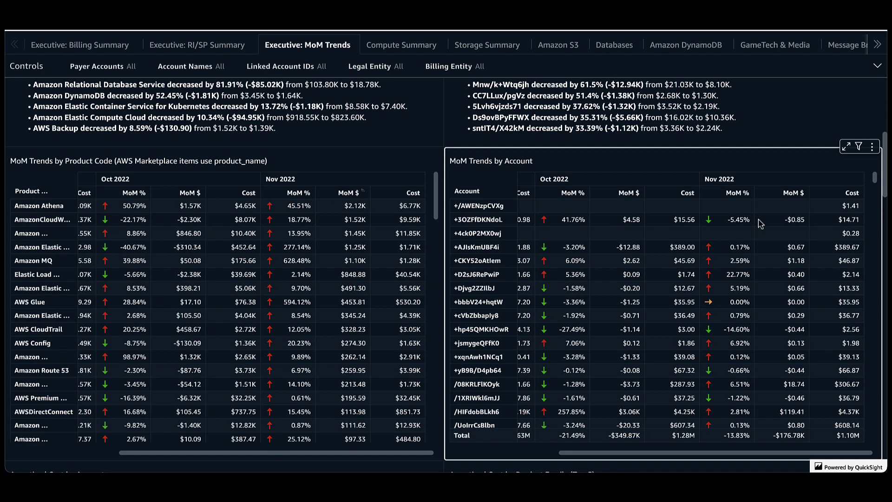
left_click(848, 194)
left_click(817, 219)
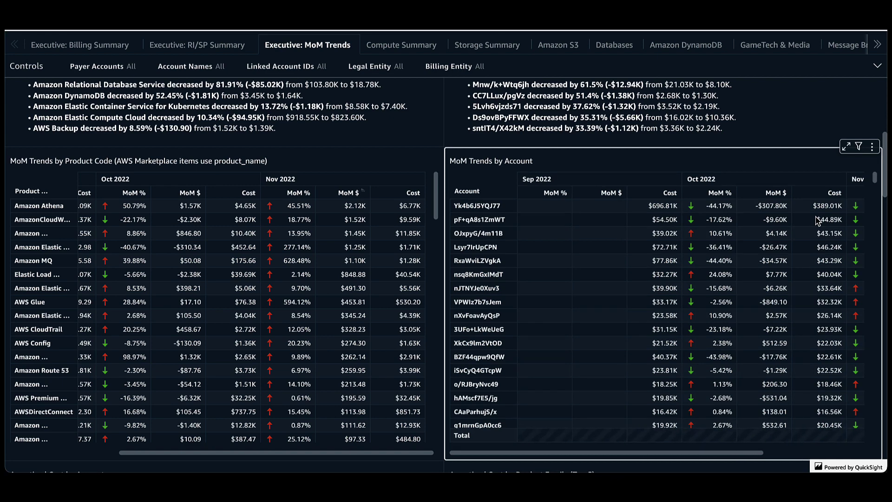
scroll(818, 220, "right", 5)
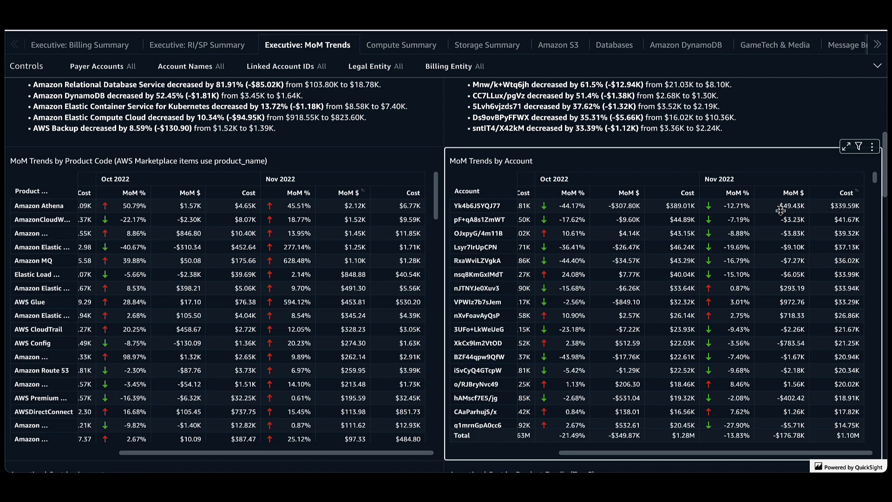
Select the Amortized Cost by Account and Product Family charts and read Storage at $137.37K for Nov.
scroll(399, 99, "down", 5)
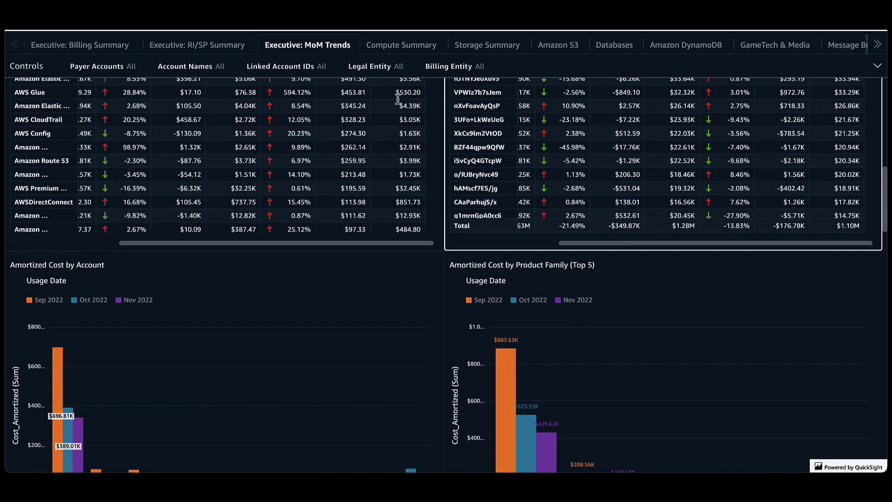
scroll(355, 277, "down", 4)
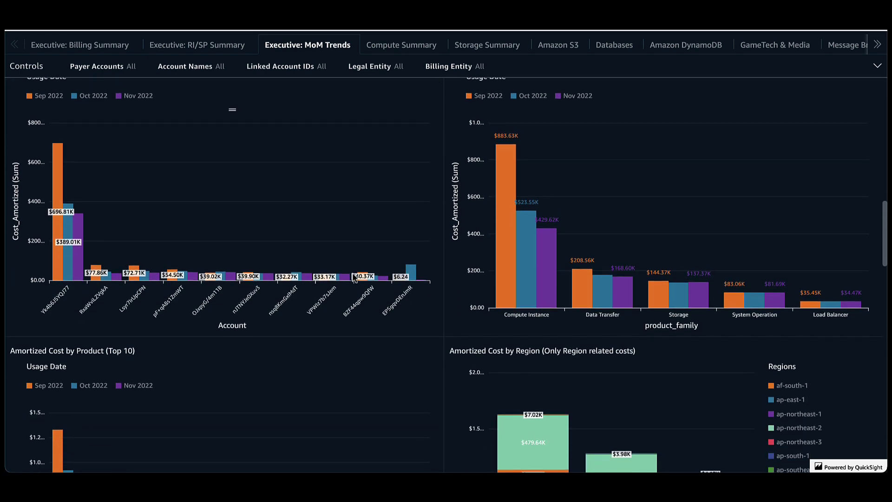
scroll(355, 278, "up", 1)
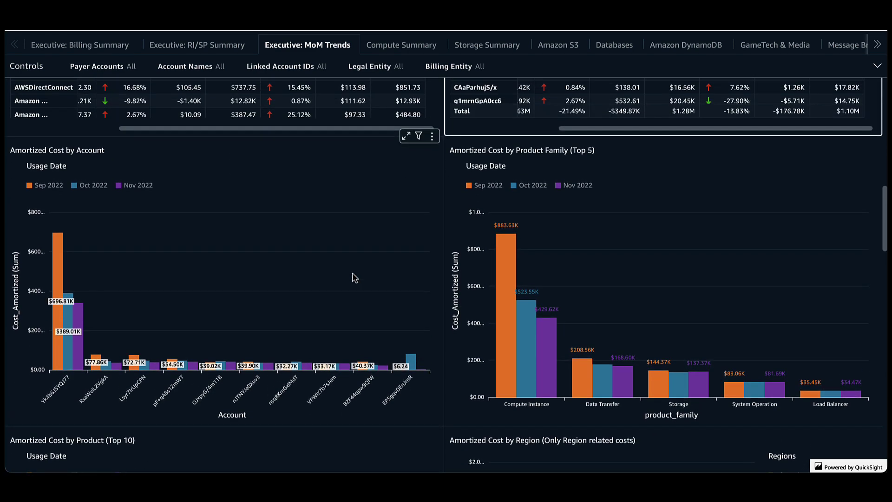
left_click(287, 174)
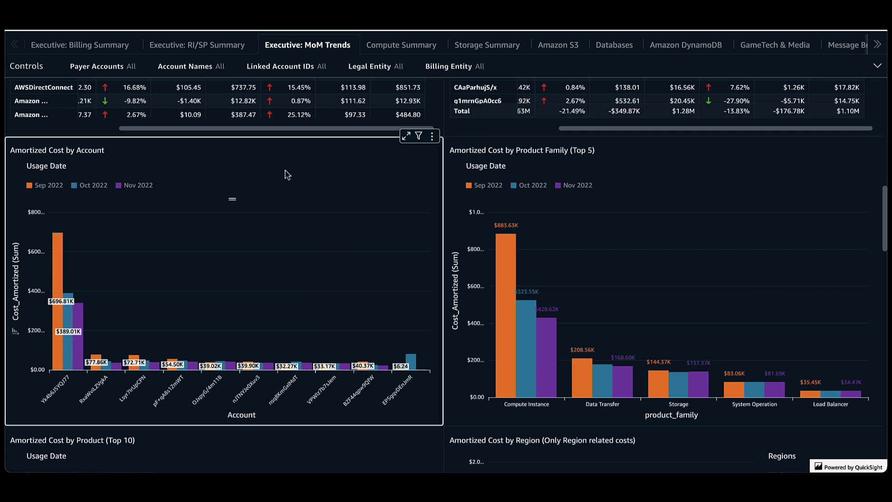
left_click(555, 166)
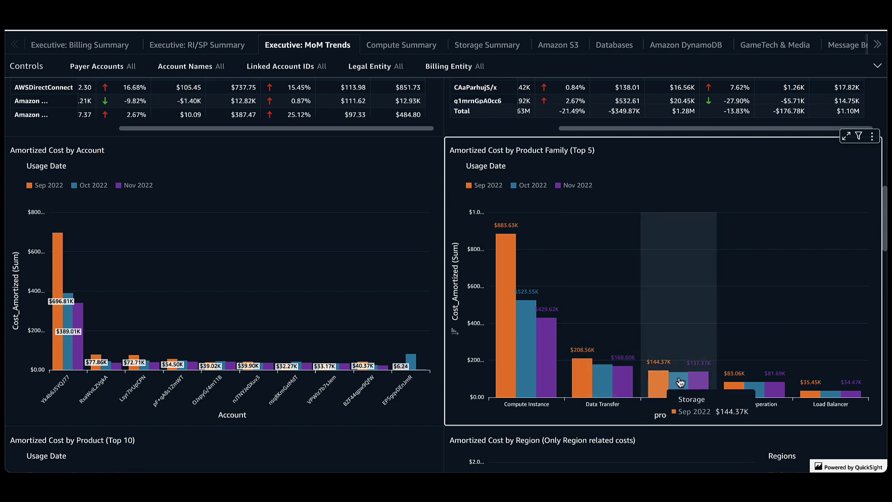
mouse_move(696, 278)
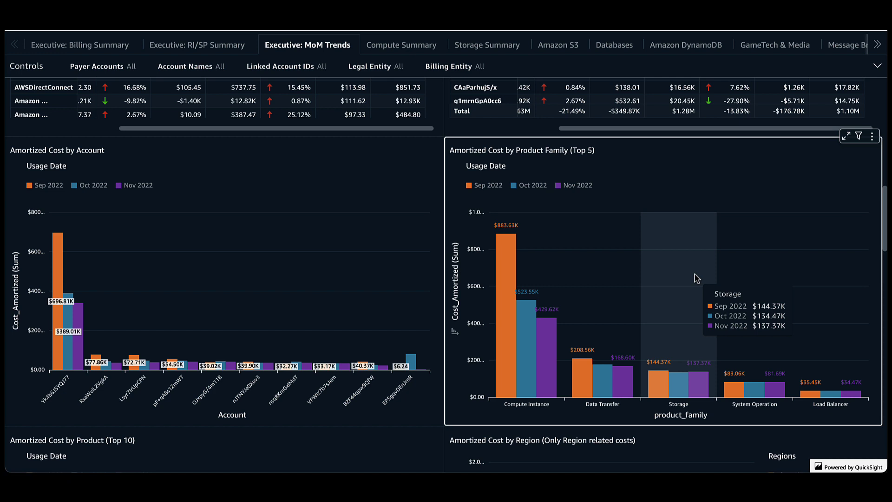
Read monthly bar values on the Product and Region charts, e.g. eu-central-1 at $644.66K for Oct 2022.
scroll(696, 278, "down", 5)
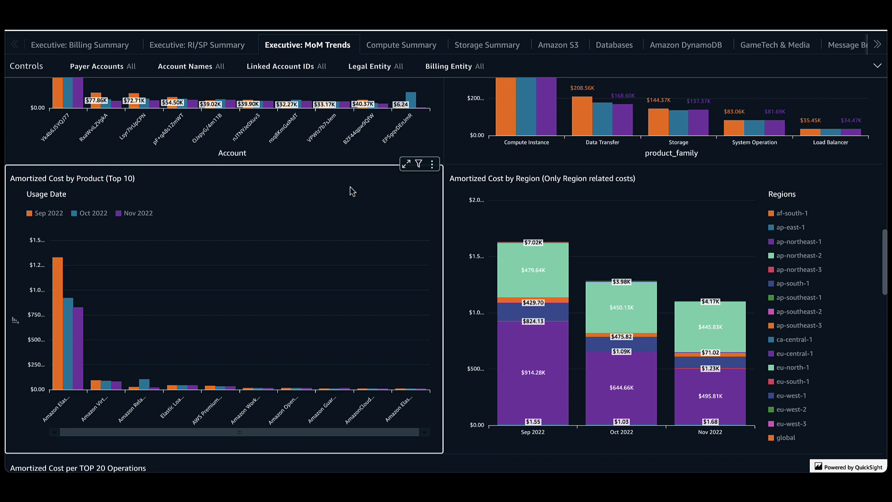
mouse_move(64, 364)
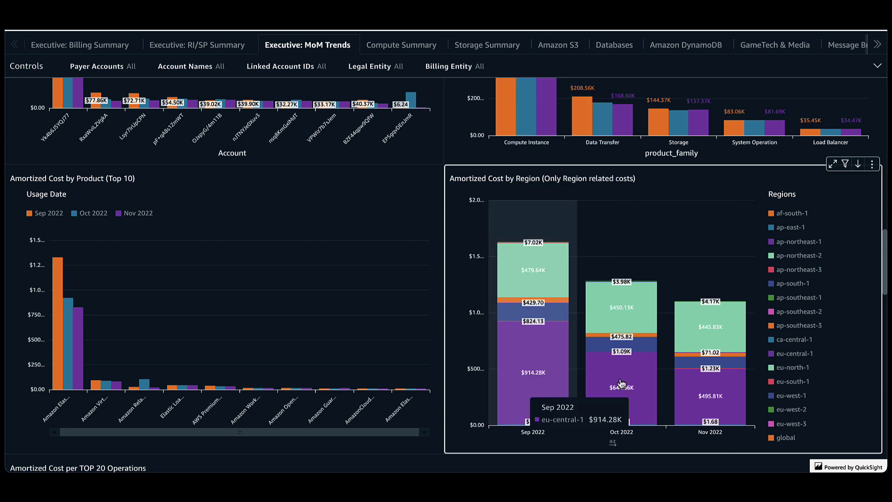
mouse_move(622, 382)
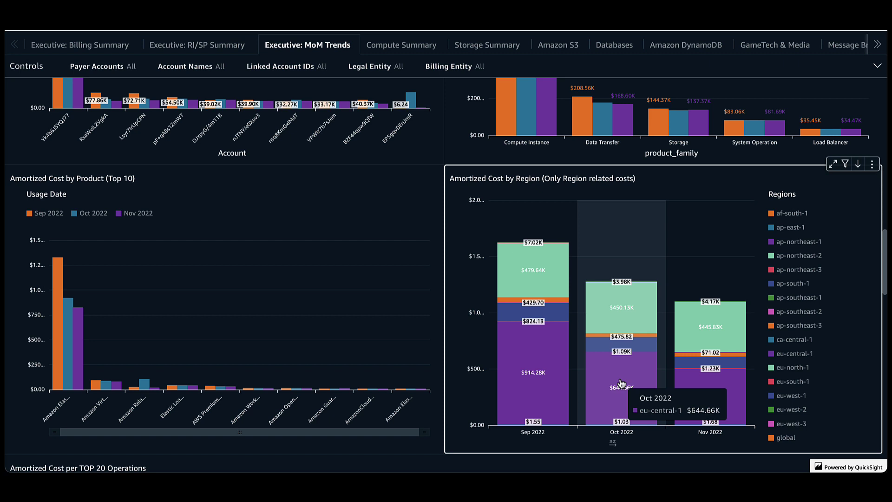
Scroll down to the Amortized Cost per TOP 20 Operations chart, led by RunInstances.
scroll(446, 326, "down", 5)
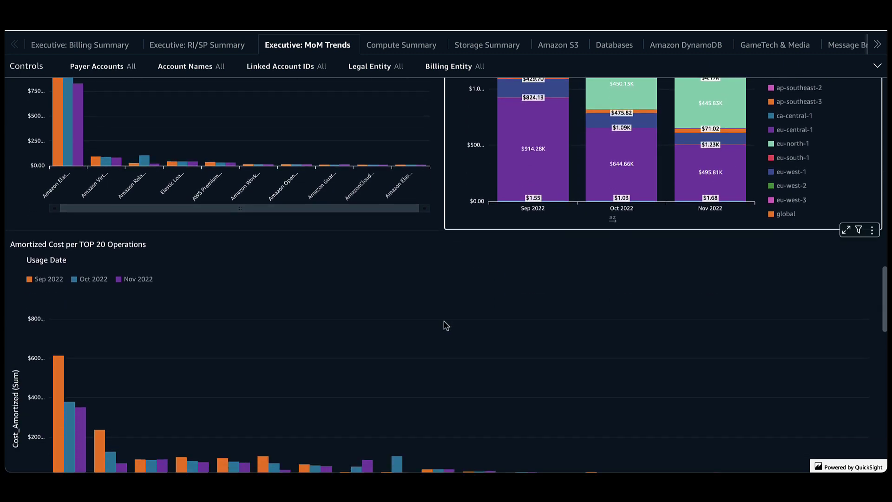
scroll(447, 325, "down", 1)
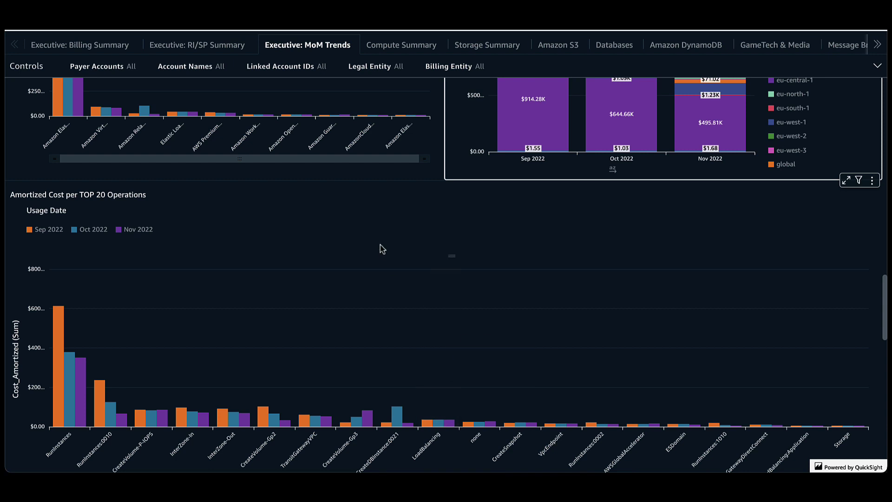
scroll(382, 249, "down", 1)
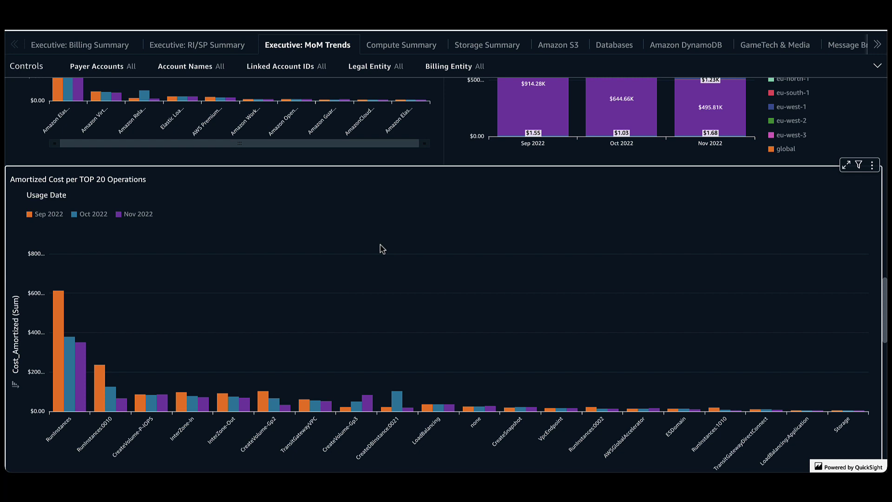
scroll(387, 163, "down", 1)
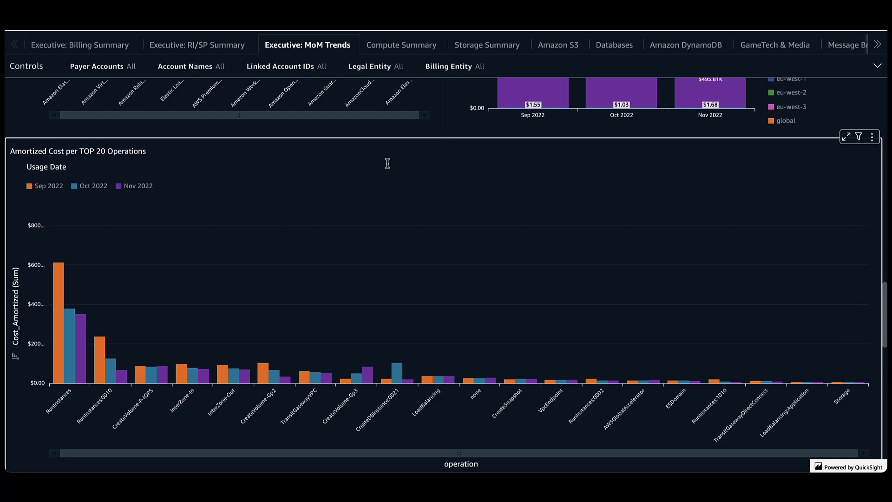
Return to the MoM tables and select the MoM Trends by Product Code visual.
scroll(388, 163, "up", 15)
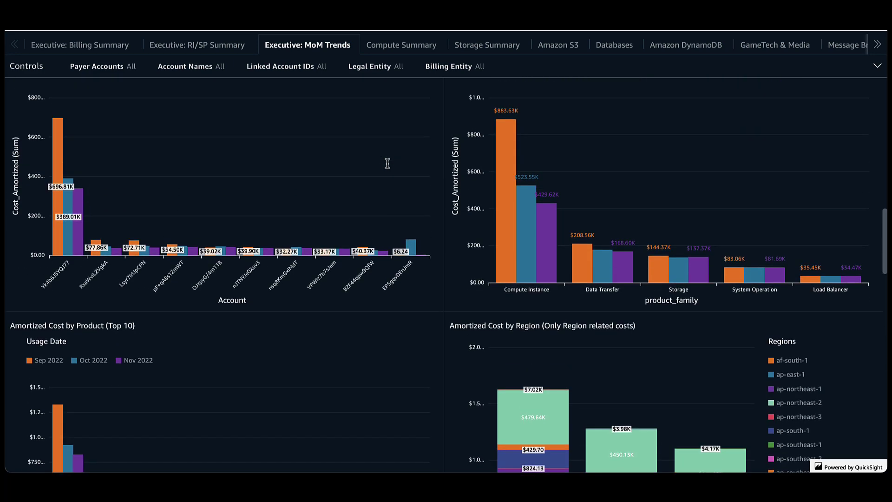
scroll(442, 131, "up", 1)
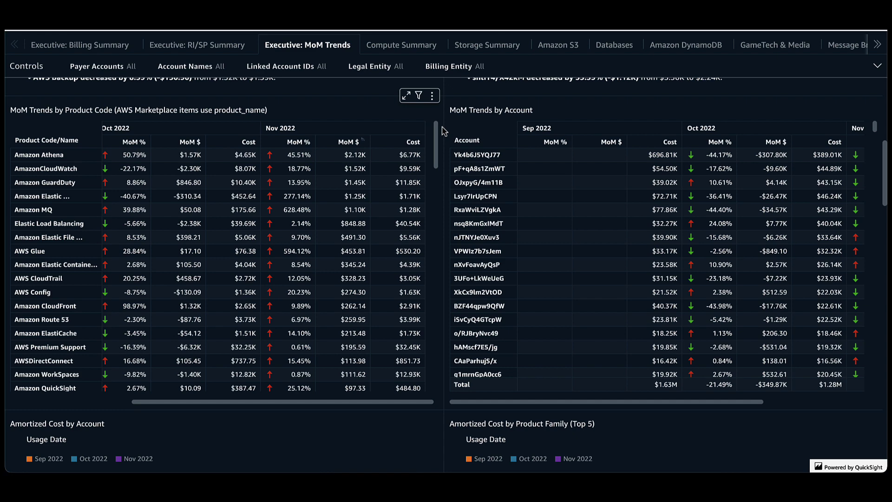
left_click(285, 115)
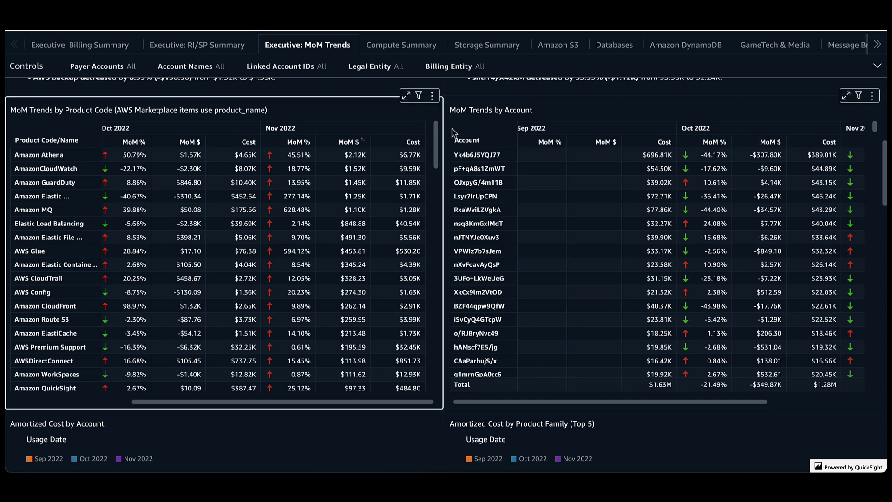
Filter to AmazonCloudWatch and view the Account table's Nov 2022 total of $9.59K, up 18.77%.
left_click(67, 169)
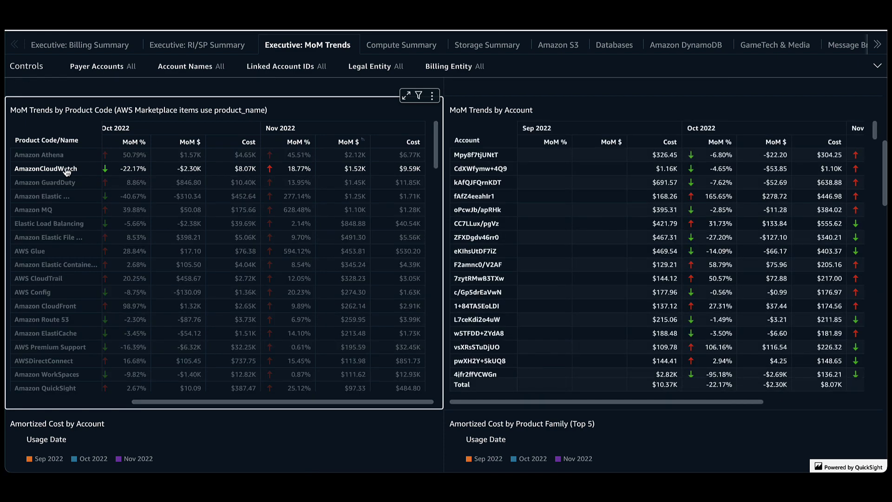
left_click(592, 112)
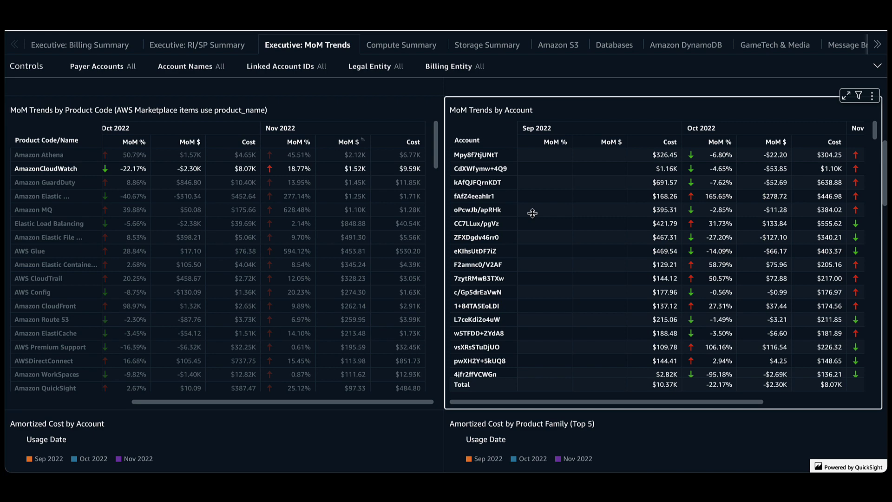
scroll(532, 213, "right", 5)
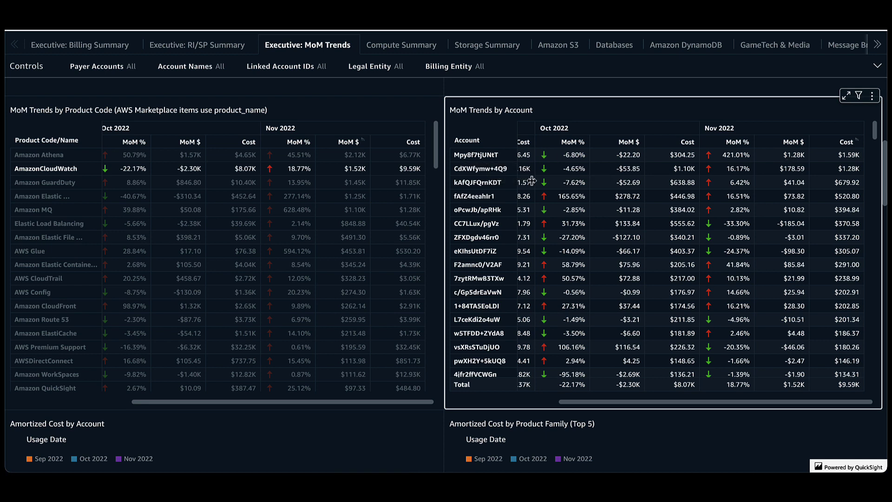
Filter to the top CloudWatch account and read the Amortized Cost chart bar values.
left_click(483, 158)
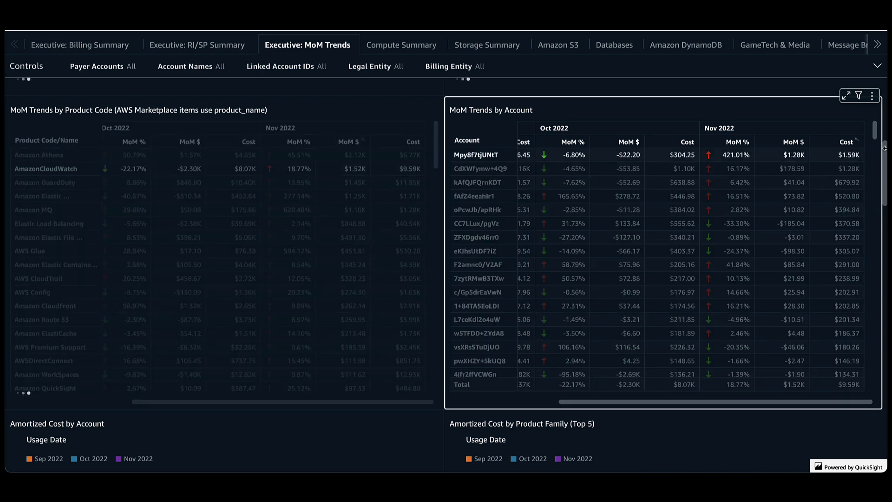
scroll(884, 147, "down", 5)
scroll(884, 148, "down", 3)
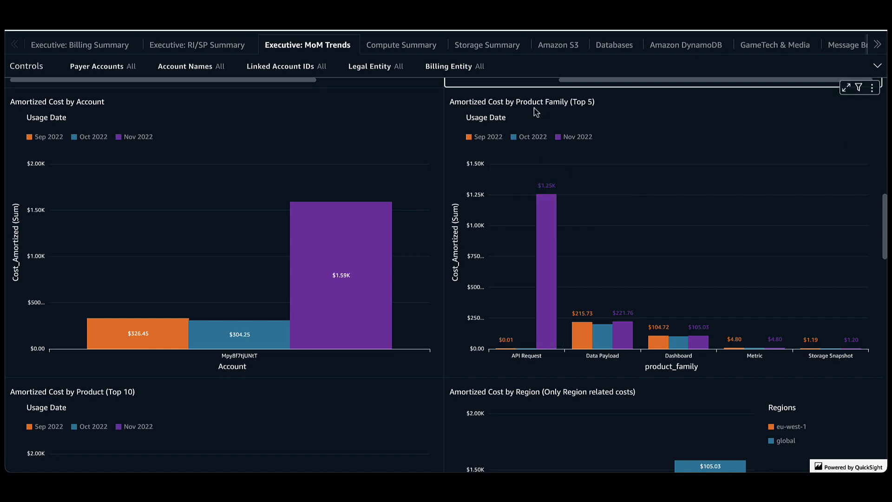
mouse_move(506, 255)
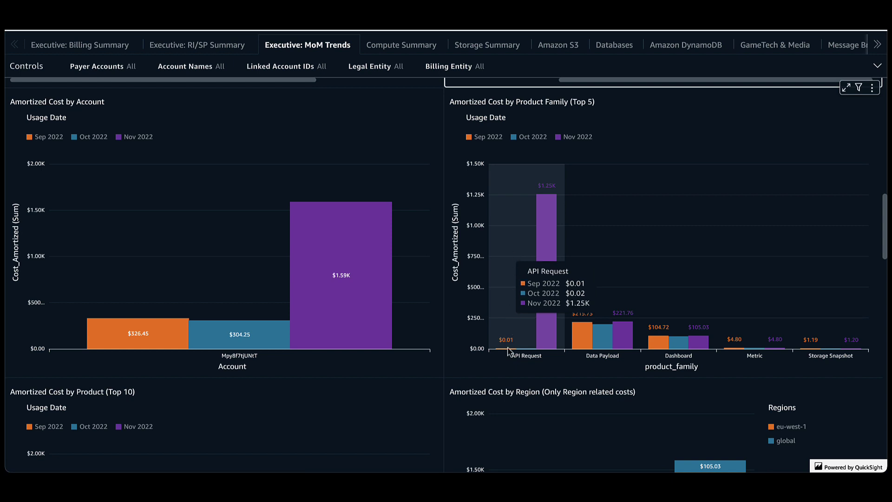
mouse_move(534, 256)
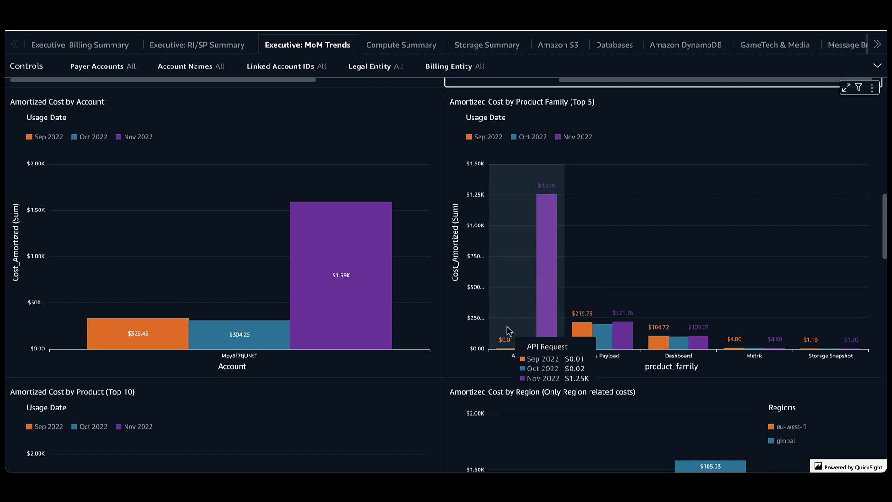
Review the remaining cost charts down to the TOP 20 Operations chart, reading bar values.
scroll(885, 195, "down", 5)
scroll(885, 195, "down", 3)
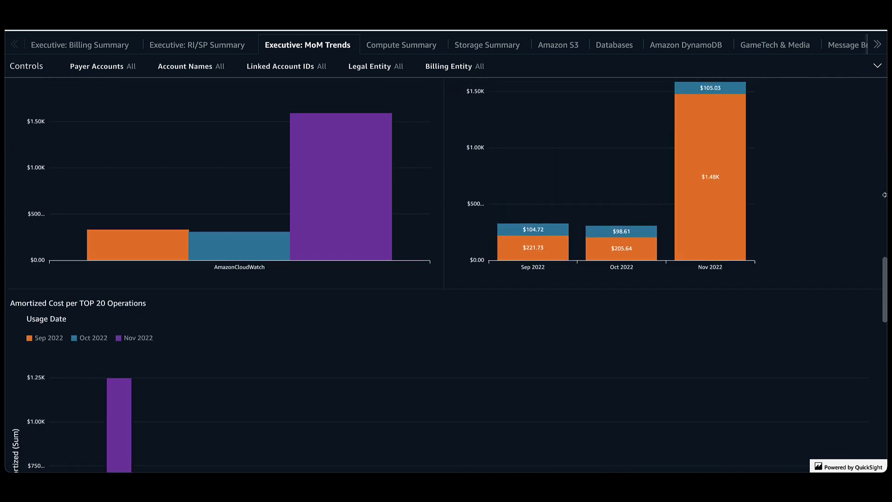
scroll(885, 195, "up", 3)
mouse_move(705, 240)
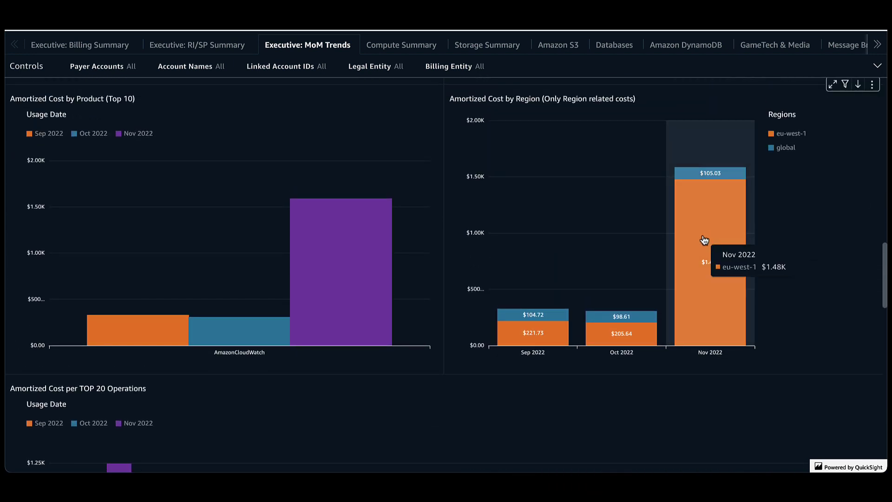
scroll(885, 178, "down", 6)
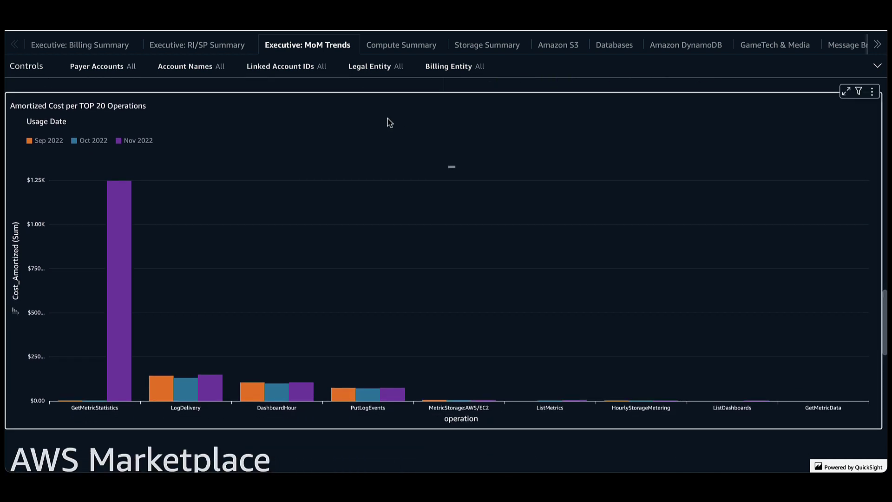
mouse_move(120, 344)
Scroll back up the dashboard from the unfiltered TOP 20 Operations chart.
scroll(572, 156, "up", 1)
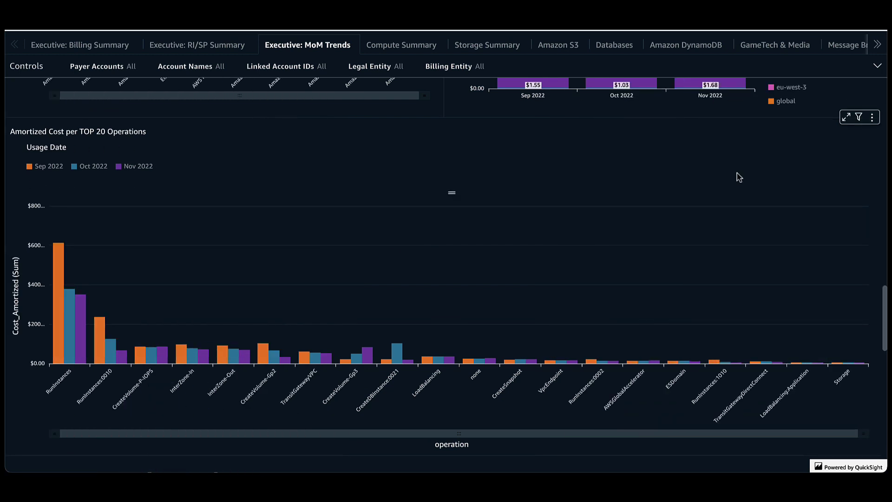
Review the Billing Entity and Legal Entity filter values, leave both at All, and collapse Controls.
left_click(636, 66)
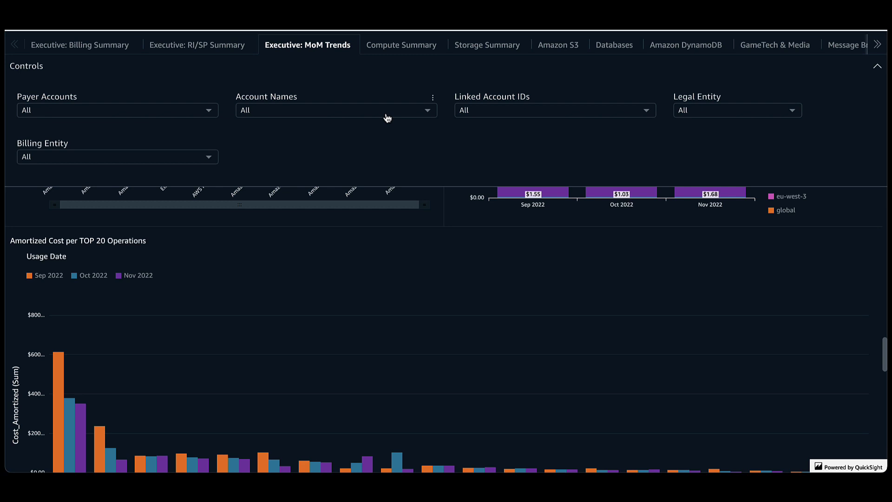
left_click(209, 159)
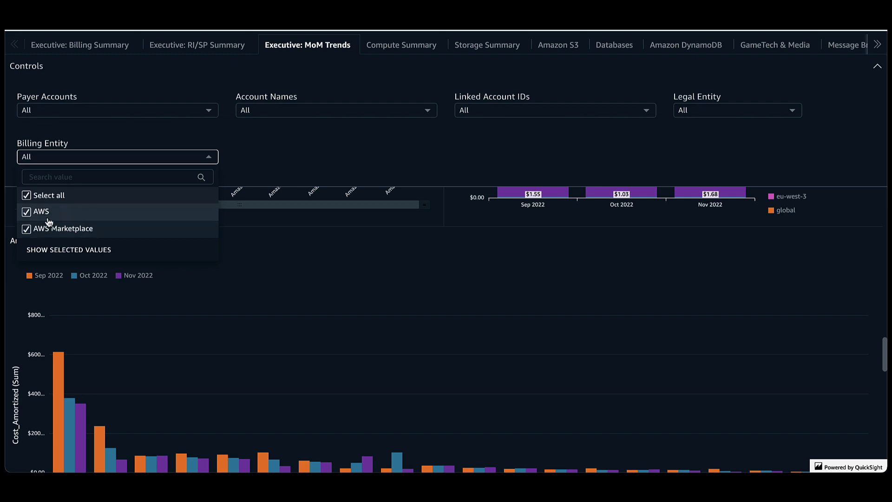
left_click(732, 120)
left_click(720, 116)
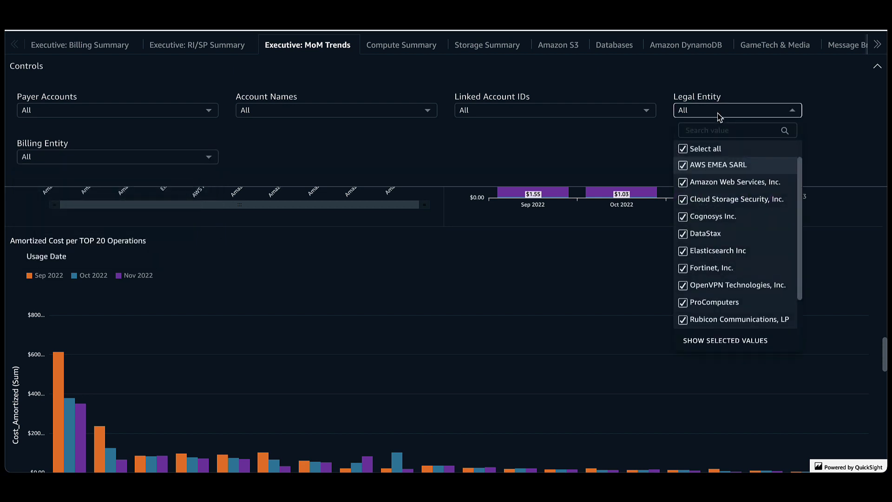
left_click(650, 138)
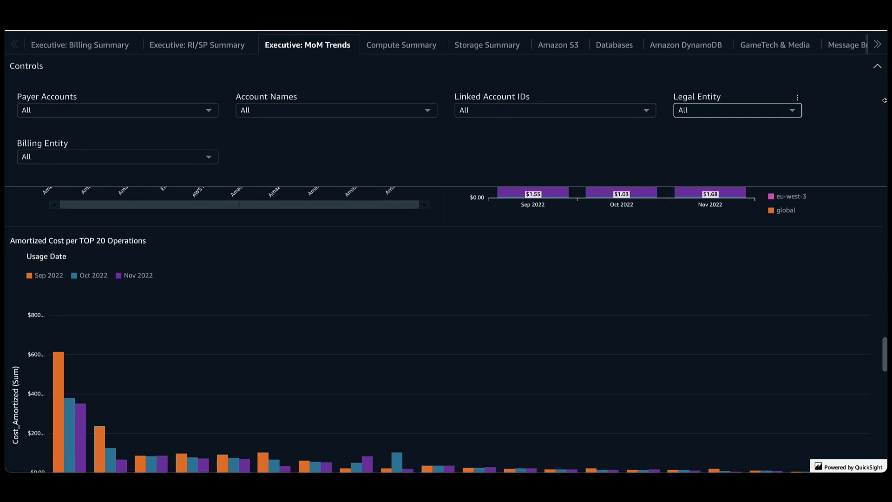
left_click(878, 67)
Scroll past the AWS Marketplace spend by Legal Entity chart toward the detailed view table.
scroll(883, 93, "down", 10)
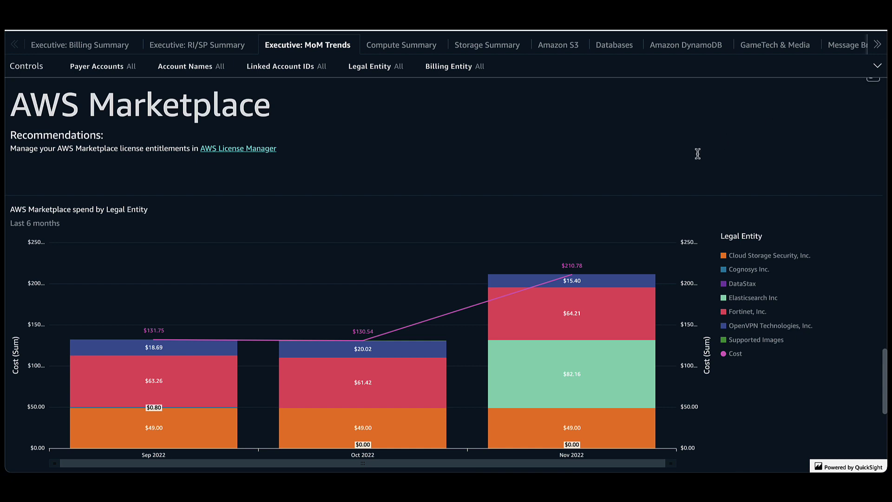
scroll(692, 153, "down", 1)
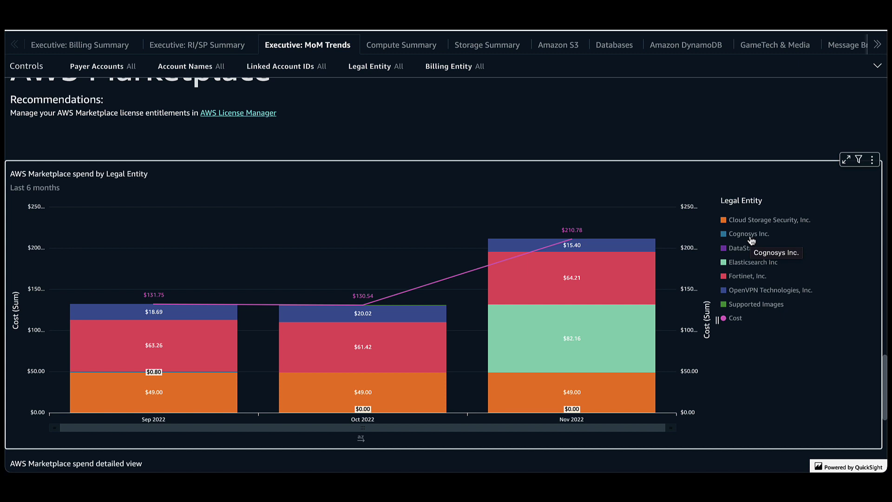
Drill Apache Cassandra AMI down through its account to the Hrs usage unit.
scroll(884, 199, "down", 6)
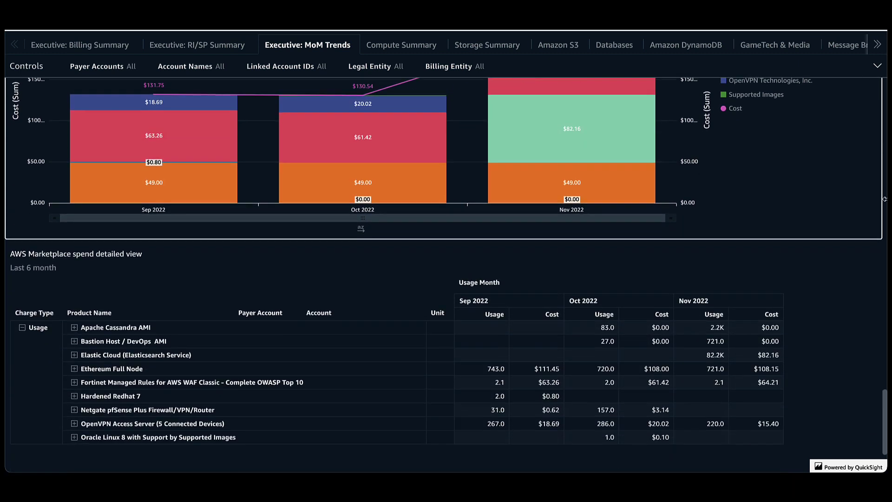
scroll(884, 198, "down", 2)
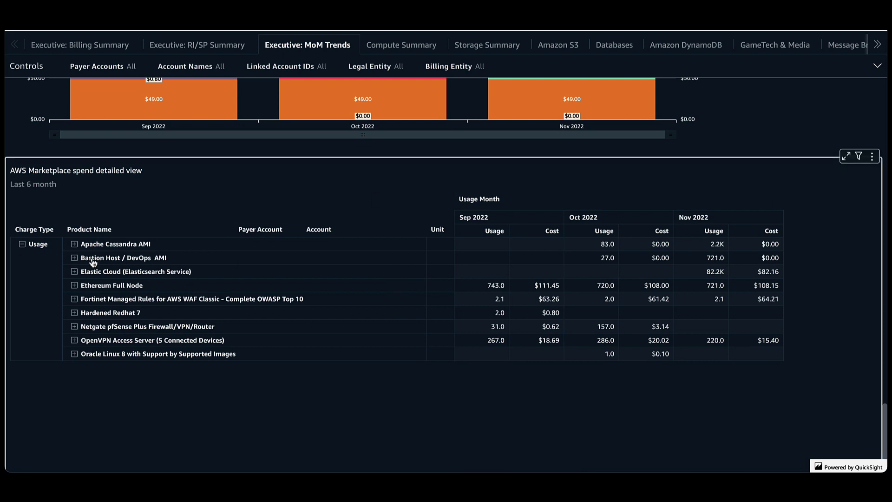
left_click(75, 244)
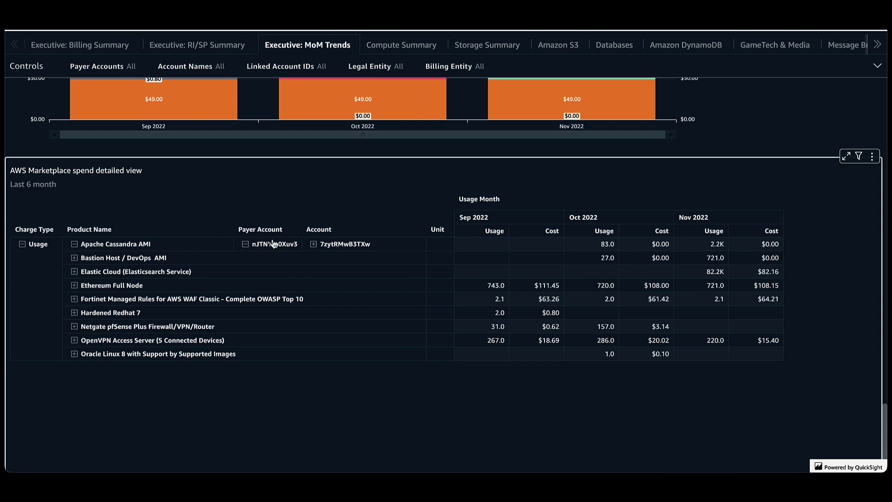
left_click(314, 244)
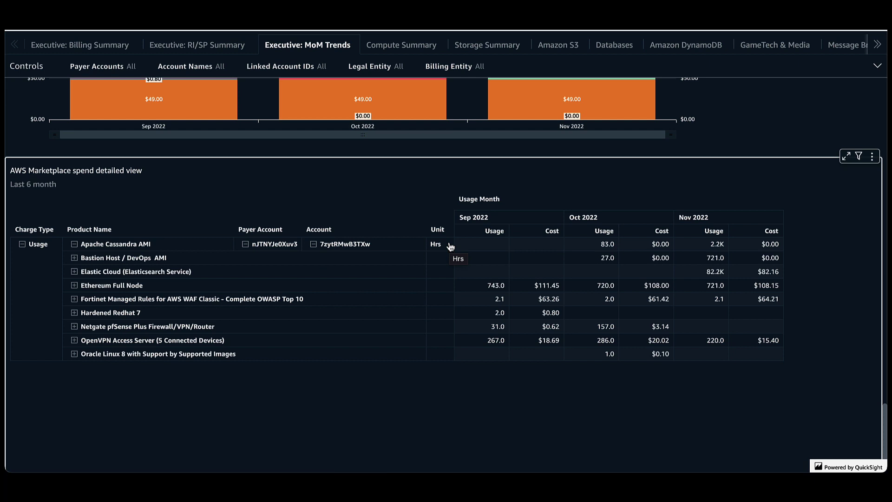